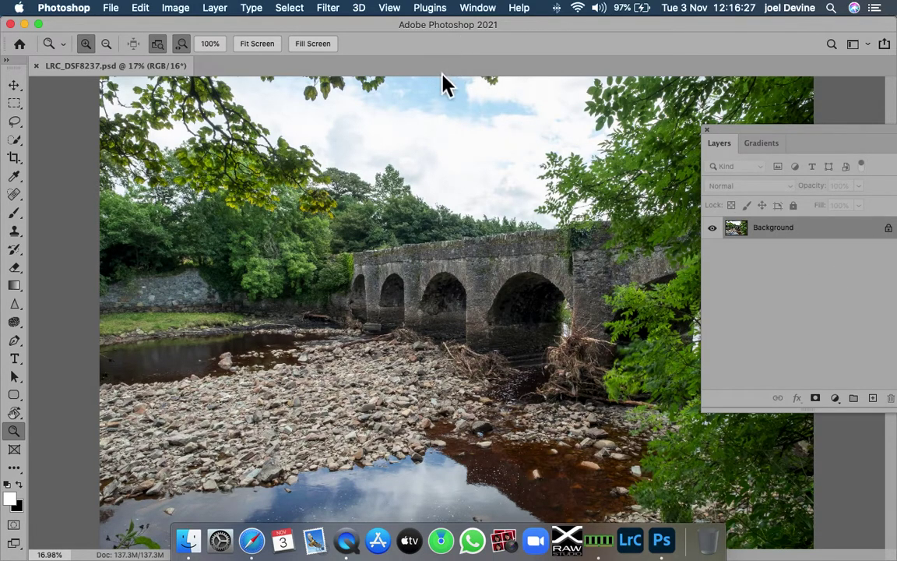
left_click(480, 10)
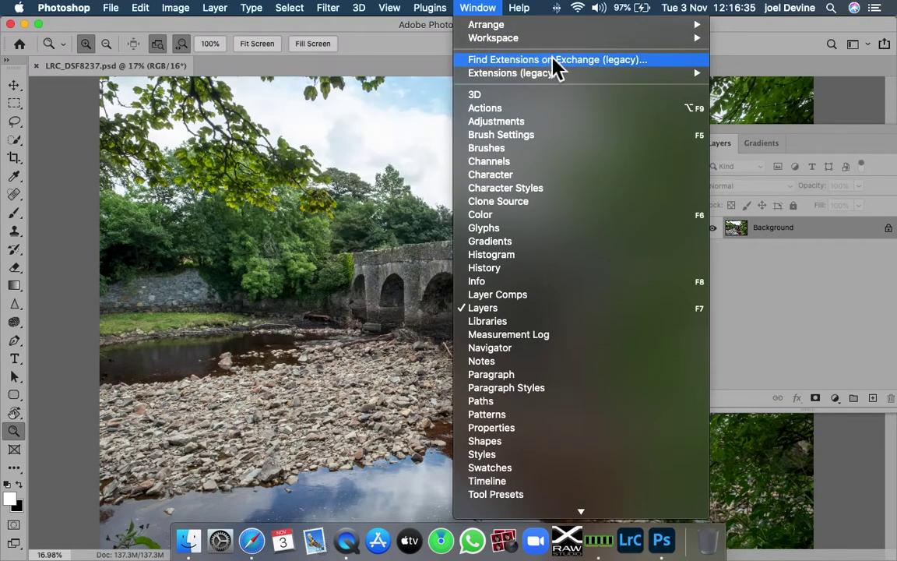
left_click(739, 56)
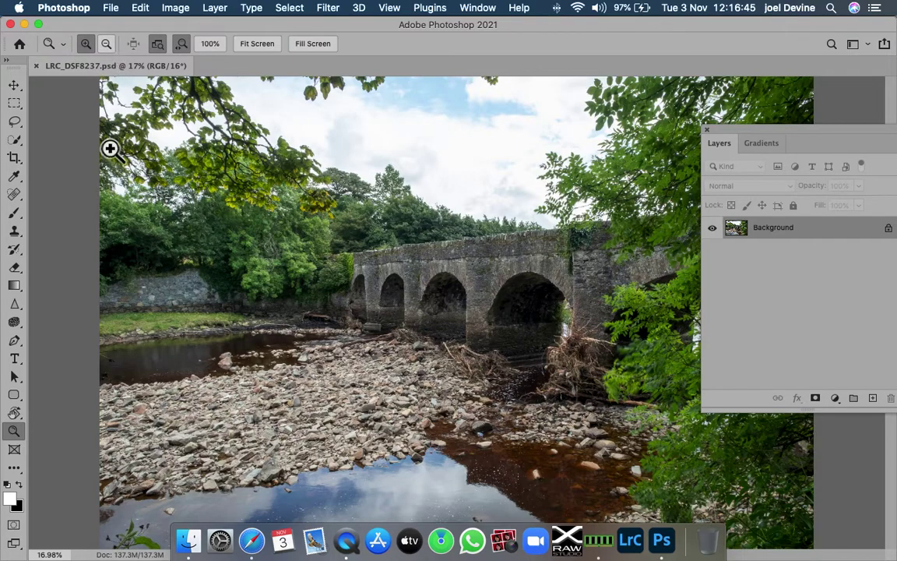
Zoom out to 12.5% so the whole photo fits, and reposition the floating Layers panel beside it
left_click(106, 44)
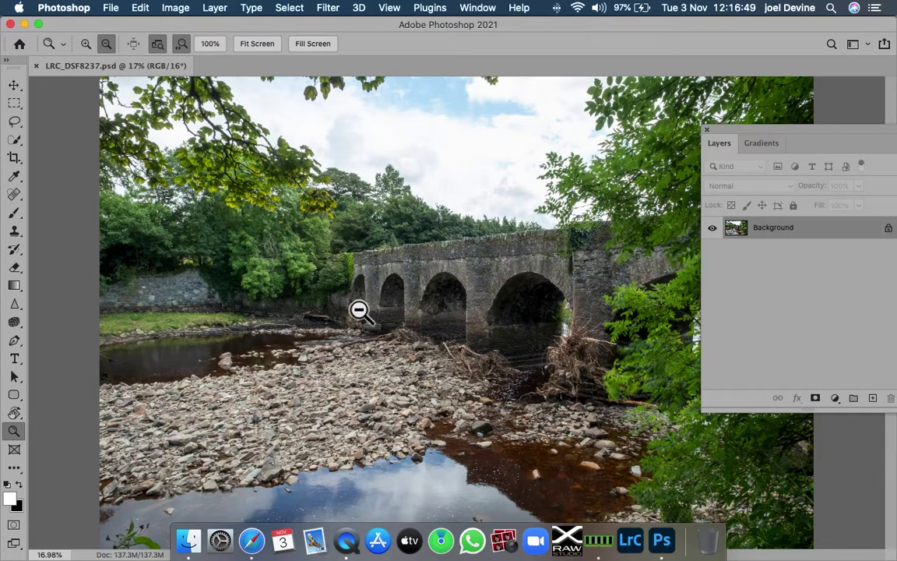
left_click(359, 310)
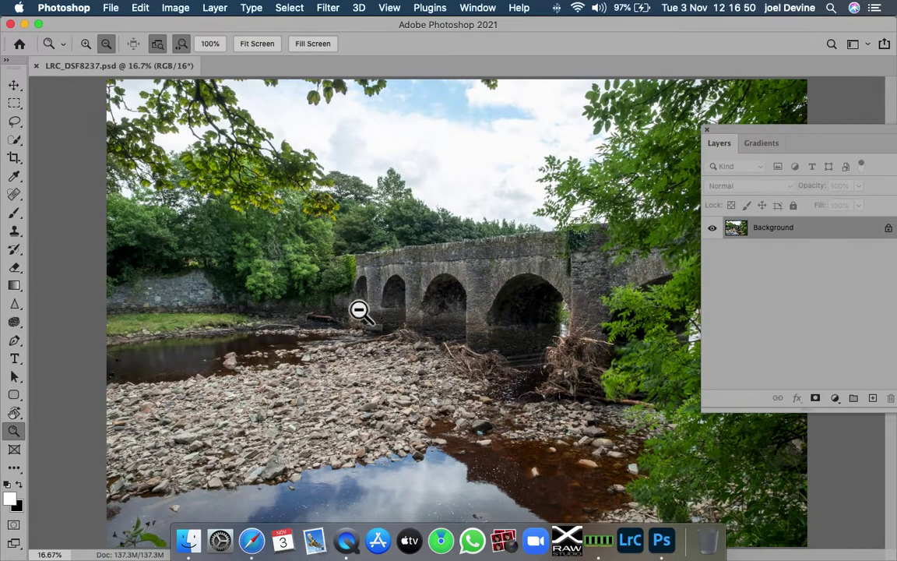
left_click(338, 234)
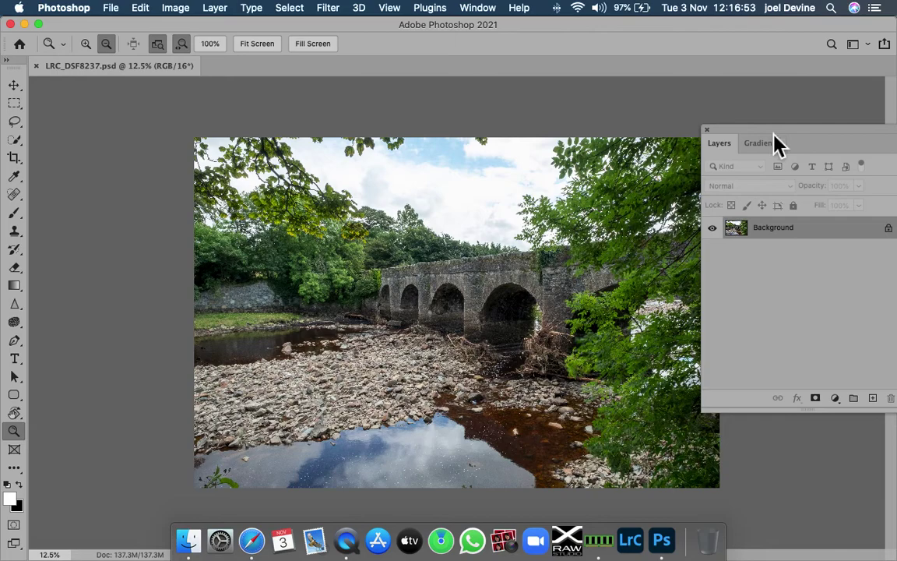
left_click_drag(775, 133, 791, 122)
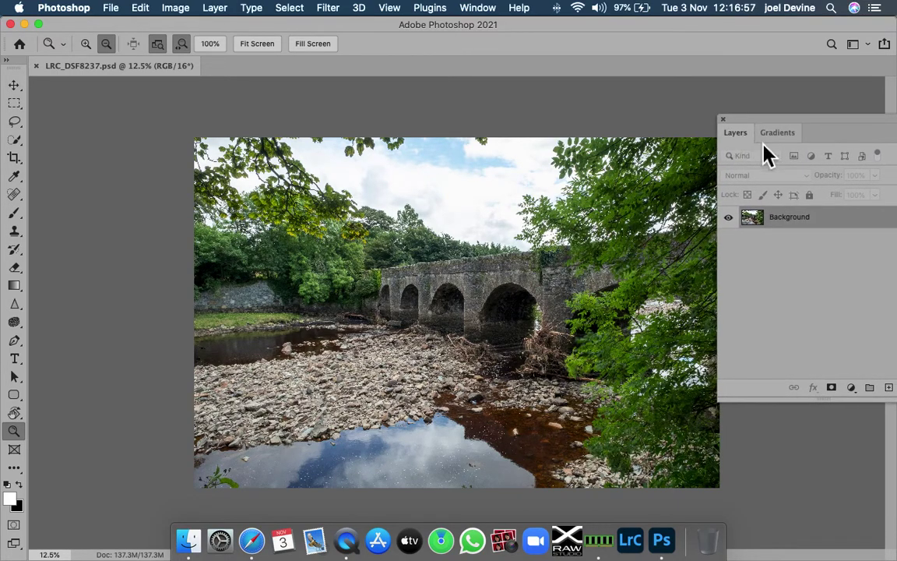
left_click_drag(845, 131, 833, 127)
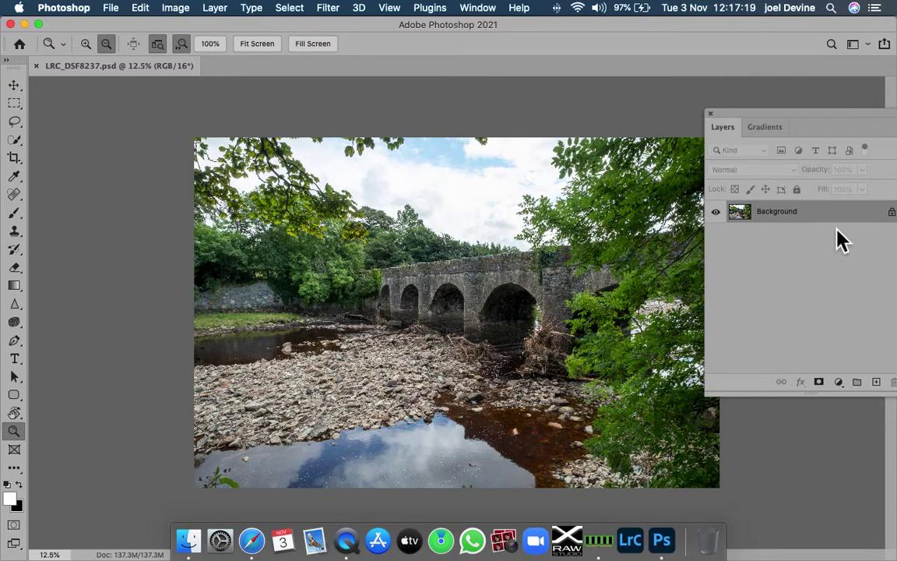
Duplicate the Background layer, and convert the original Background into a regular layer named Layer 0
left_click_drag(846, 225, 883, 393)
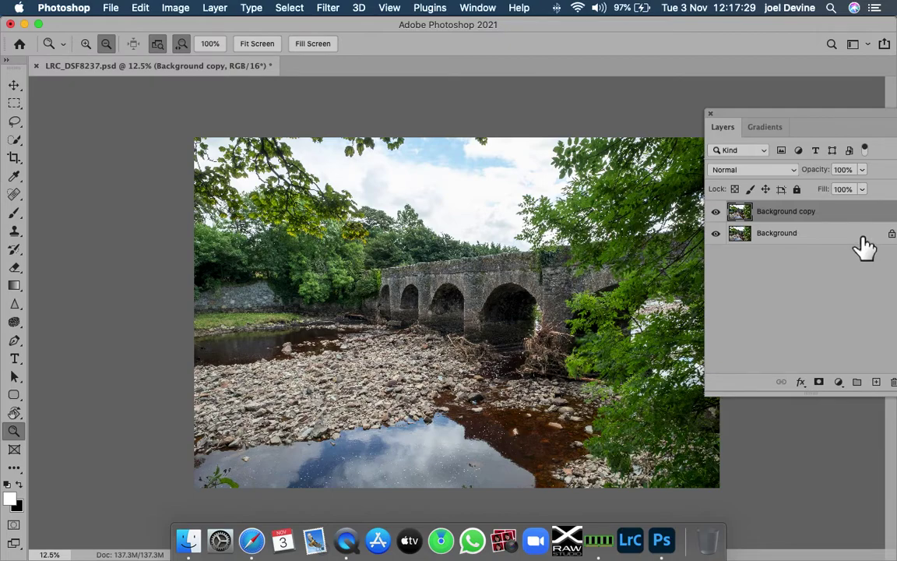
left_click(862, 237)
double_click(768, 234)
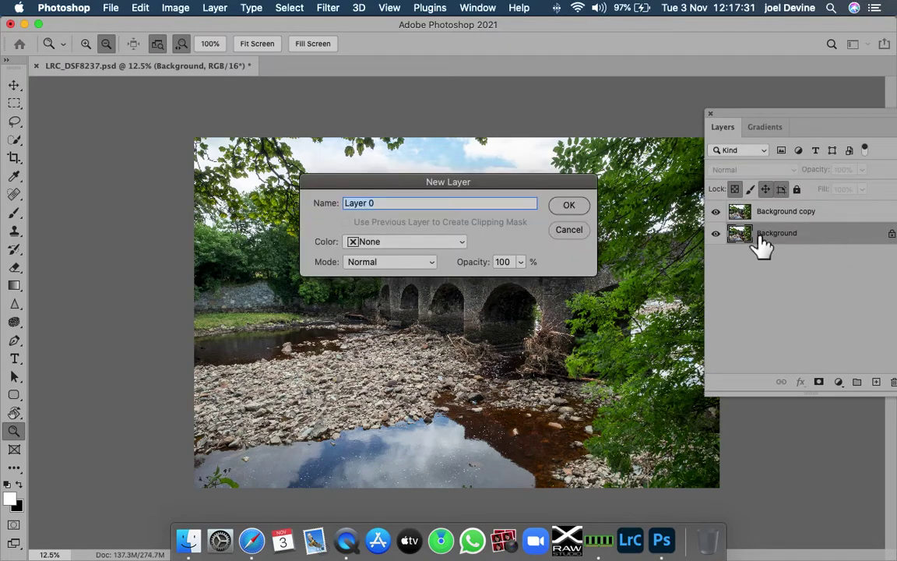
left_click(566, 204)
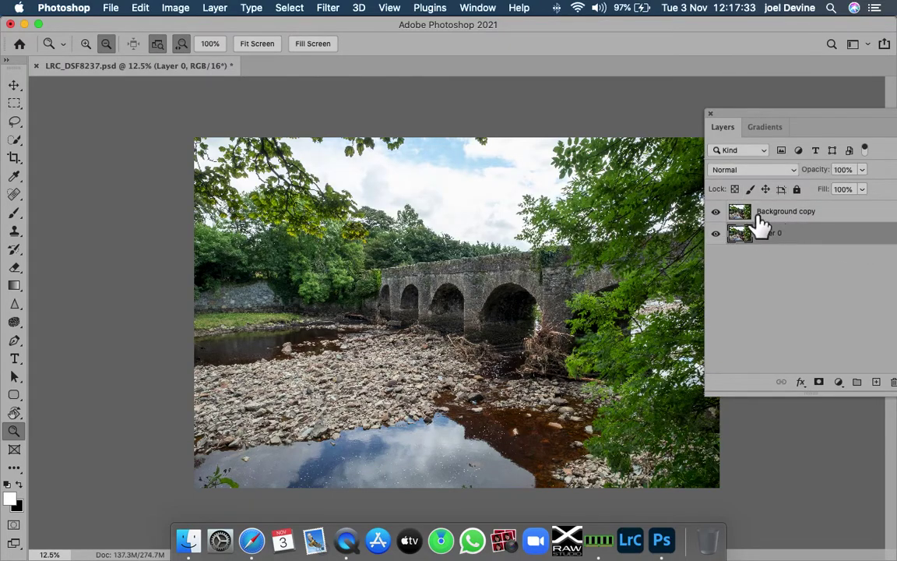
Rename the duplicated background layer to Clean_Up
left_click(786, 217)
double_click(785, 218)
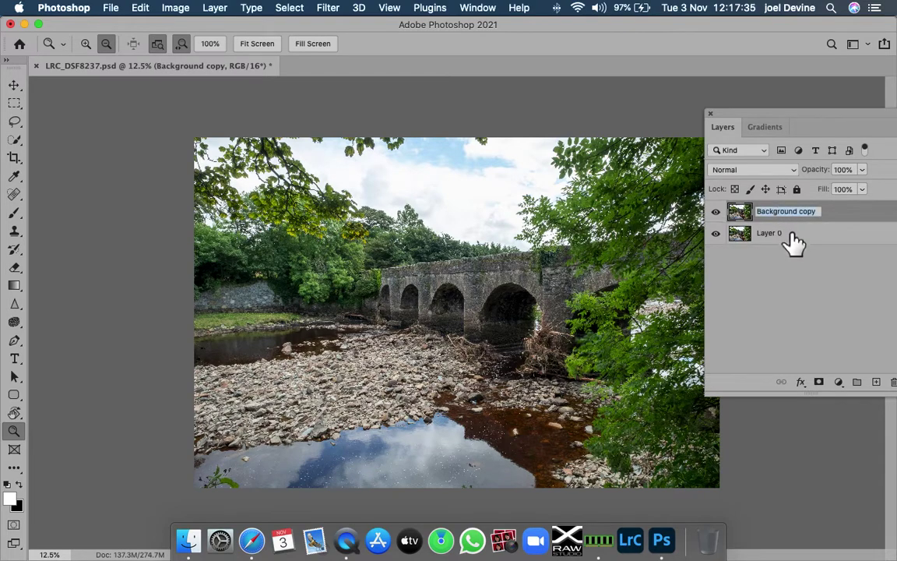
key("BackSpace")
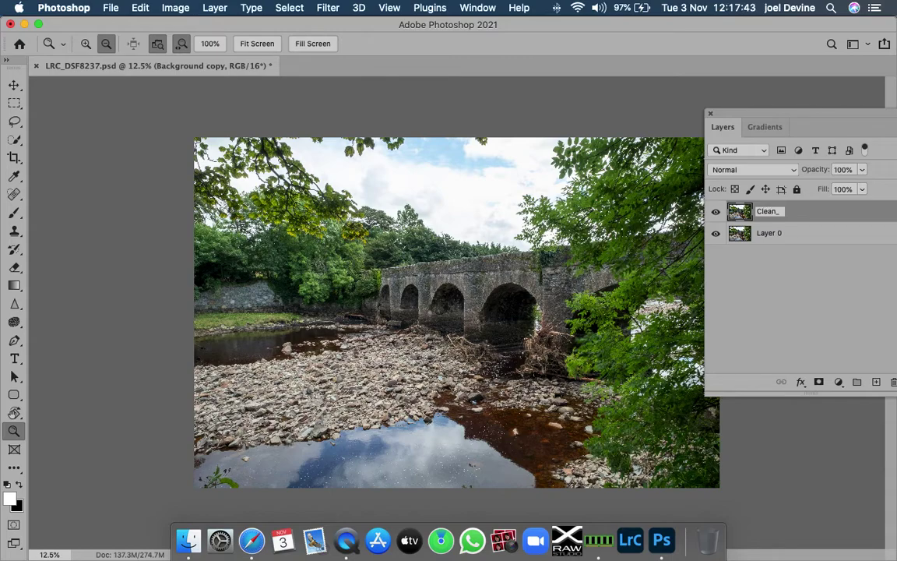
key("Return")
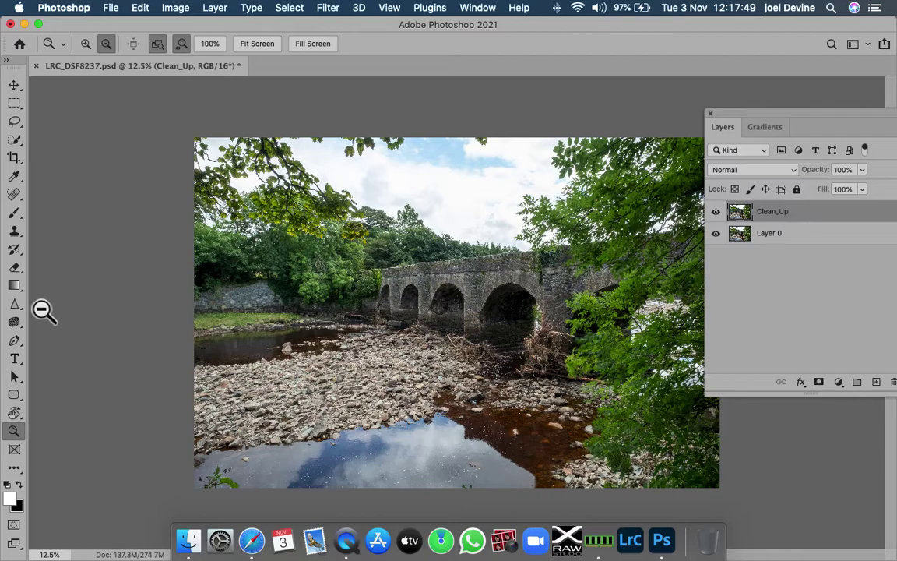
Remove the stray leaves along the top edge of the sky with the Spot Healing Brush at size 200
left_click(19, 200)
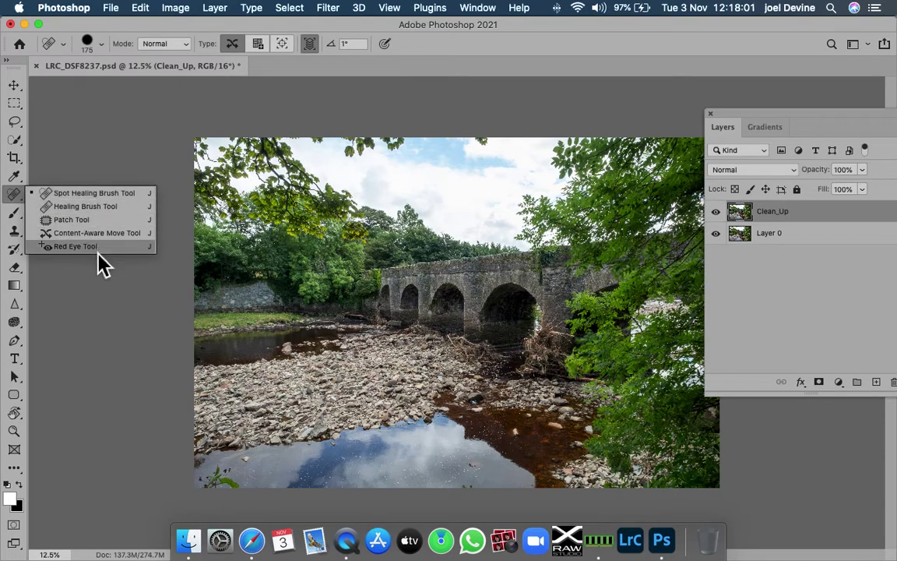
left_click(99, 195)
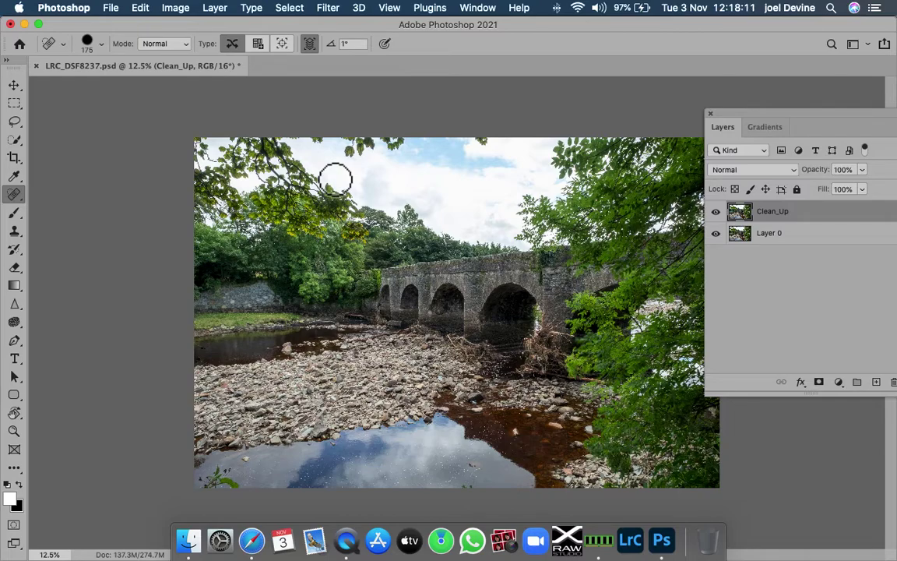
key("bracketright")
key("bracketright")
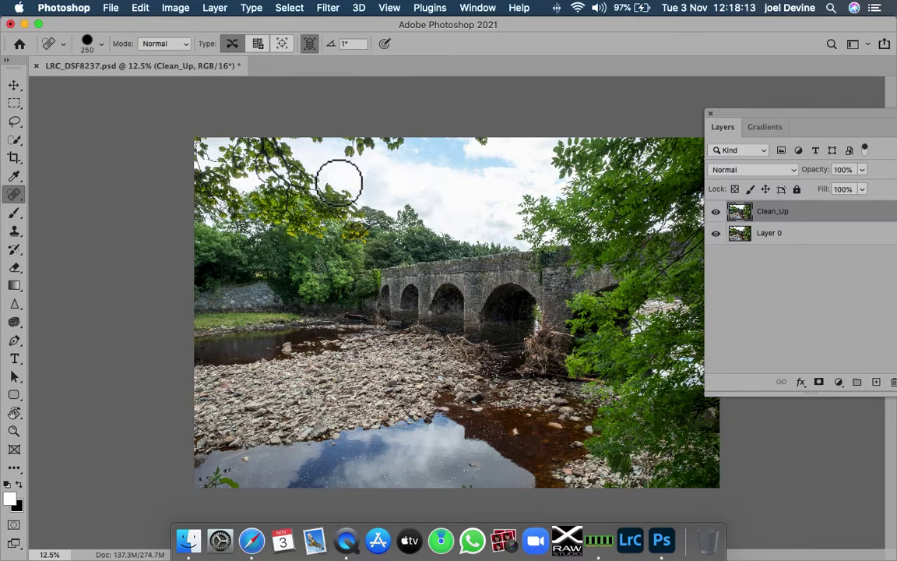
key("bracketleft")
key("bracketleft")
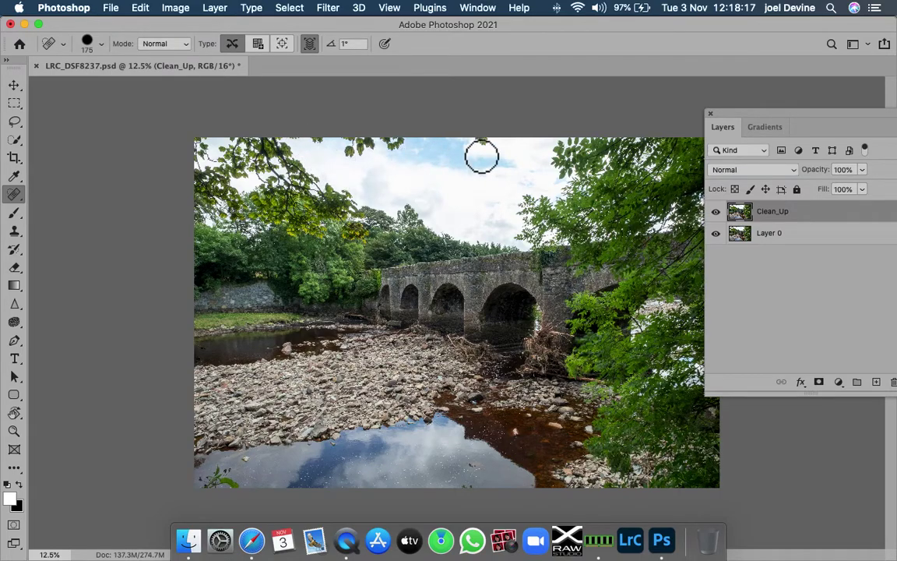
key("bracketright")
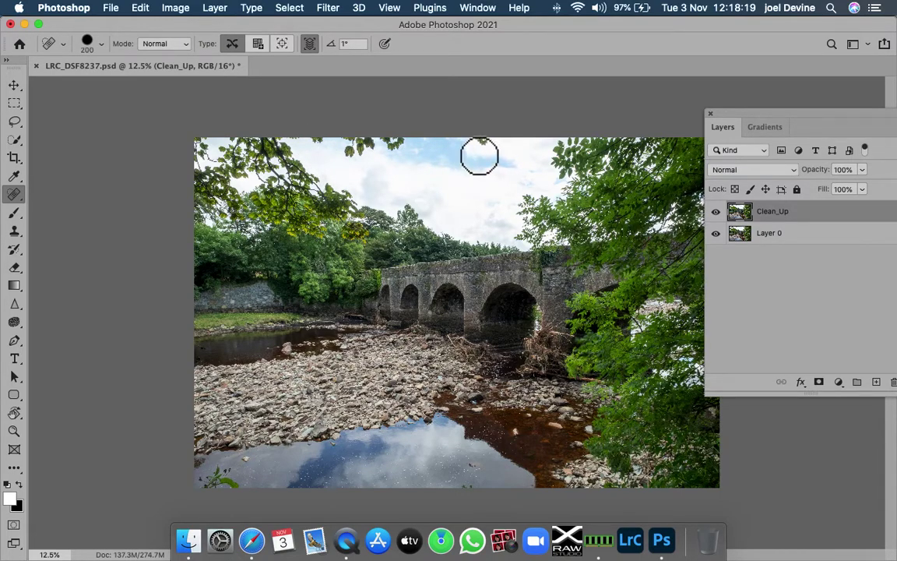
left_click_drag(475, 151, 506, 148)
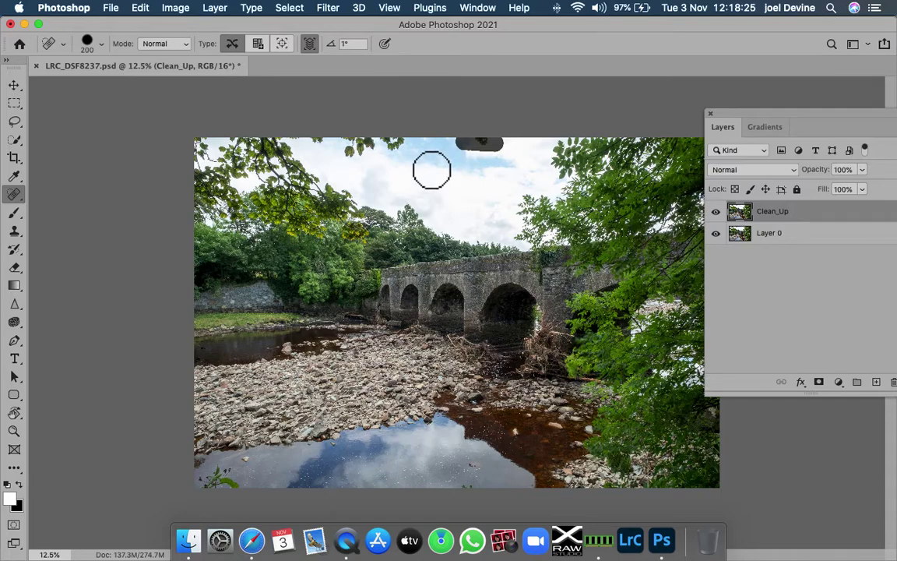
mouse_move(348, 150)
left_mouse_down()
mouse_move(414, 159)
mouse_move(308, 147)
left_mouse_up()
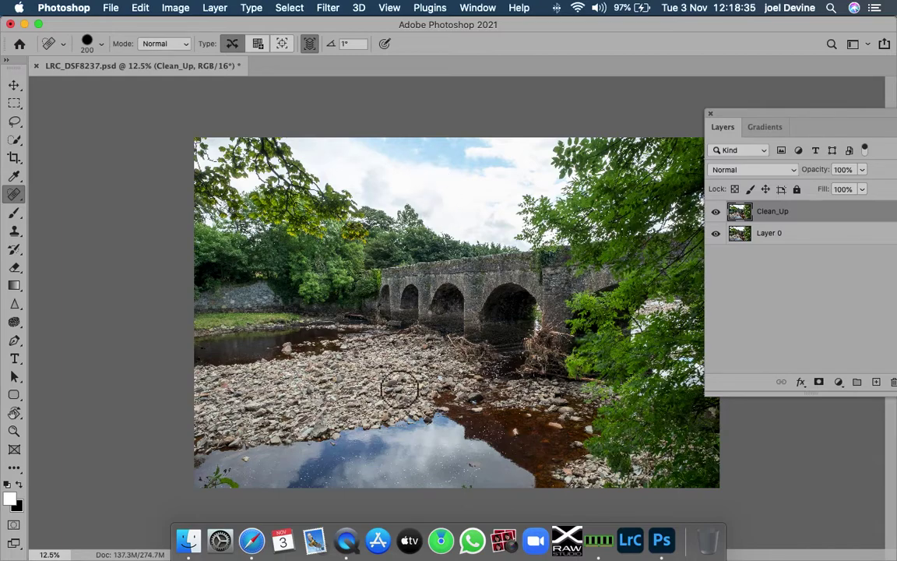
Heal away the plants along the bottom edge of the water and the spot near the water's left edge
mouse_move(214, 490)
left_mouse_down()
mouse_move(226, 480)
mouse_move(238, 485)
mouse_move(224, 493)
mouse_move(247, 500)
mouse_move(237, 491)
left_mouse_up()
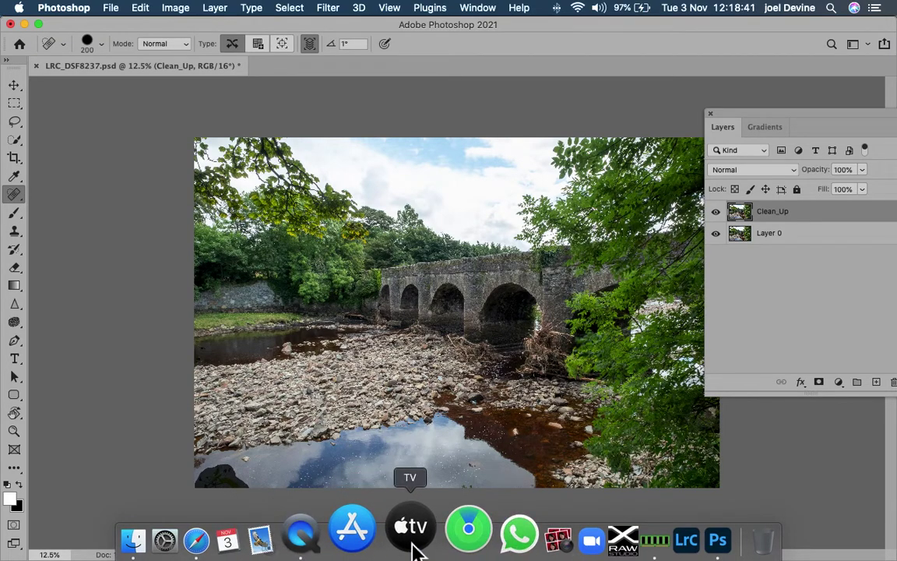
left_click(472, 493)
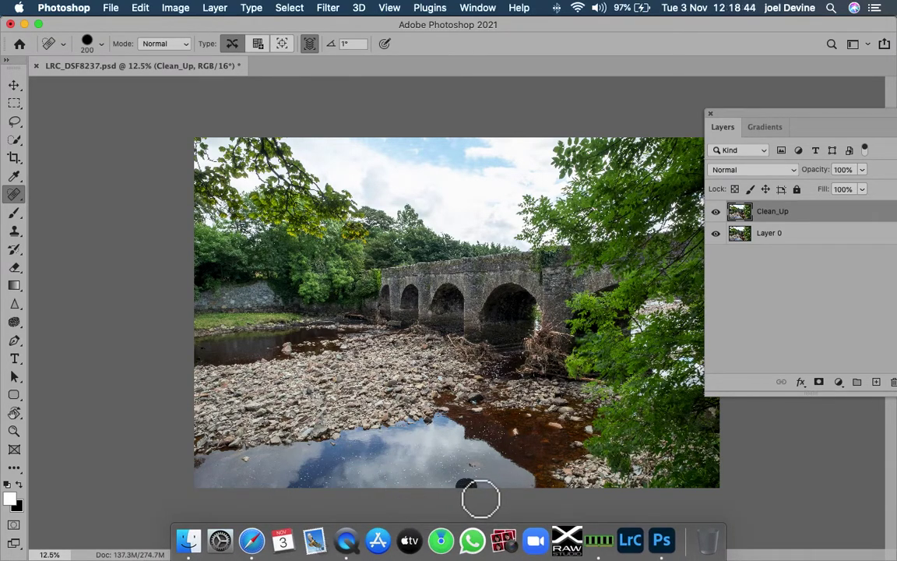
left_click(203, 461)
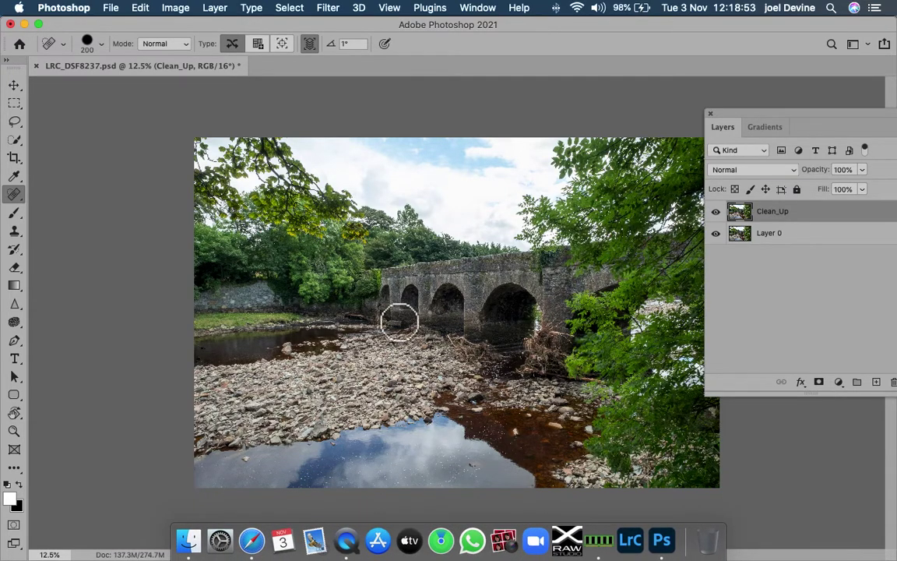
Toggle the Clean_Up layer's visibility to compare the retouching with the original, and flatten the image
left_click(717, 212)
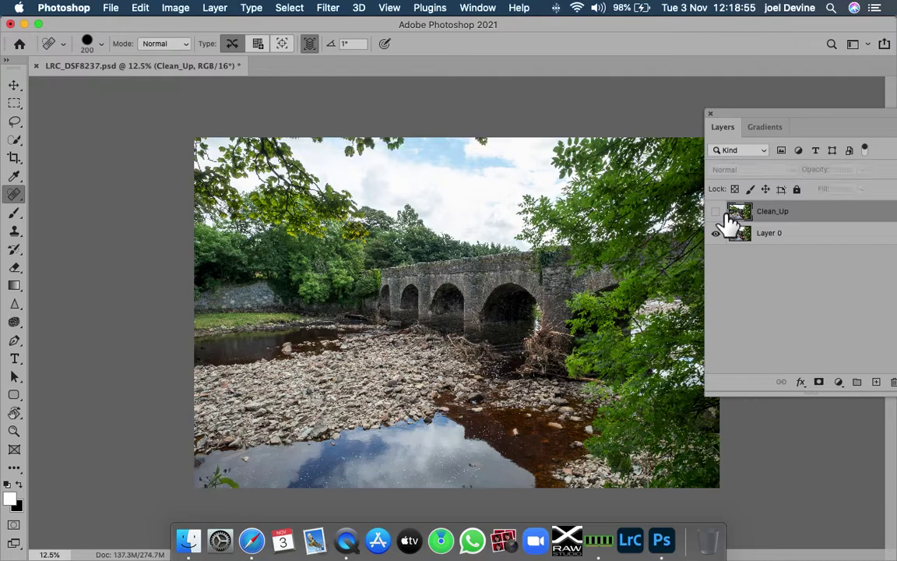
left_click(716, 212)
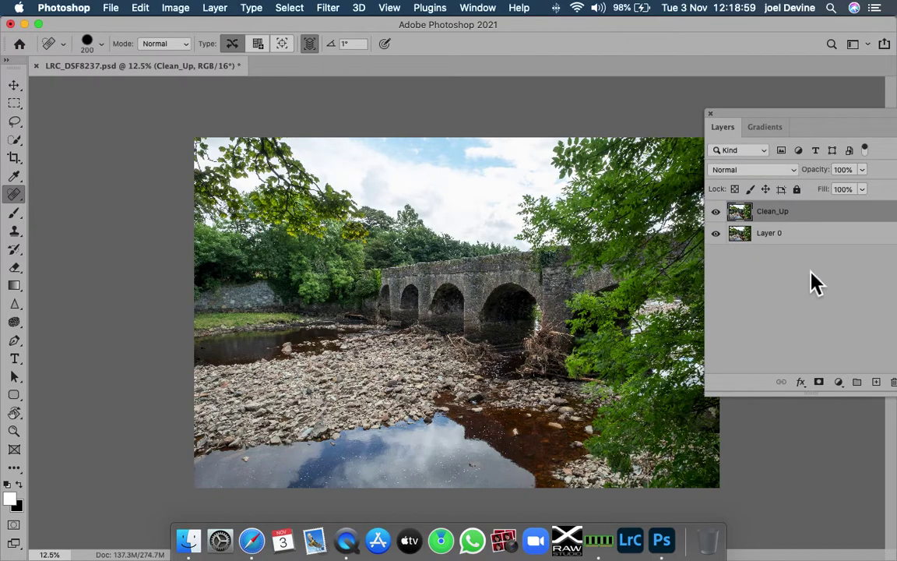
left_click(216, 8)
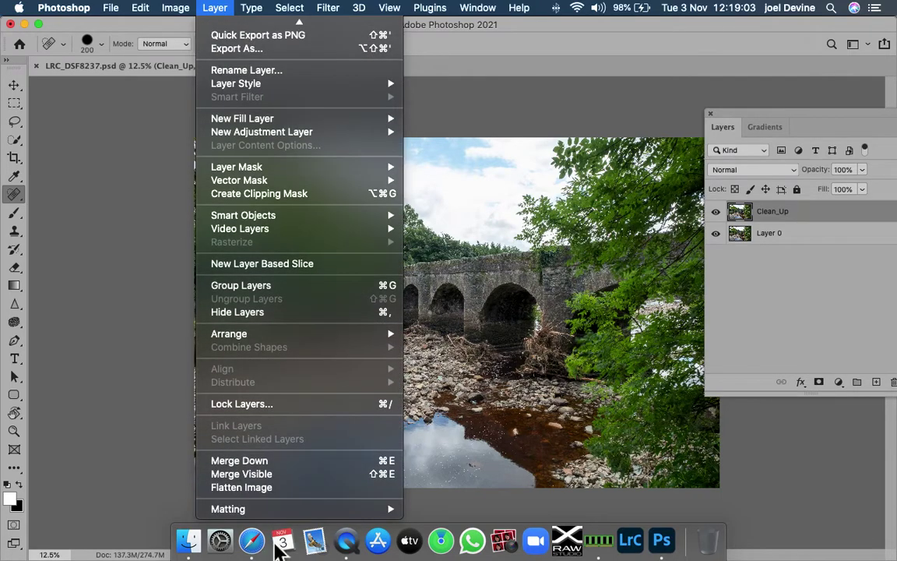
left_click(275, 489)
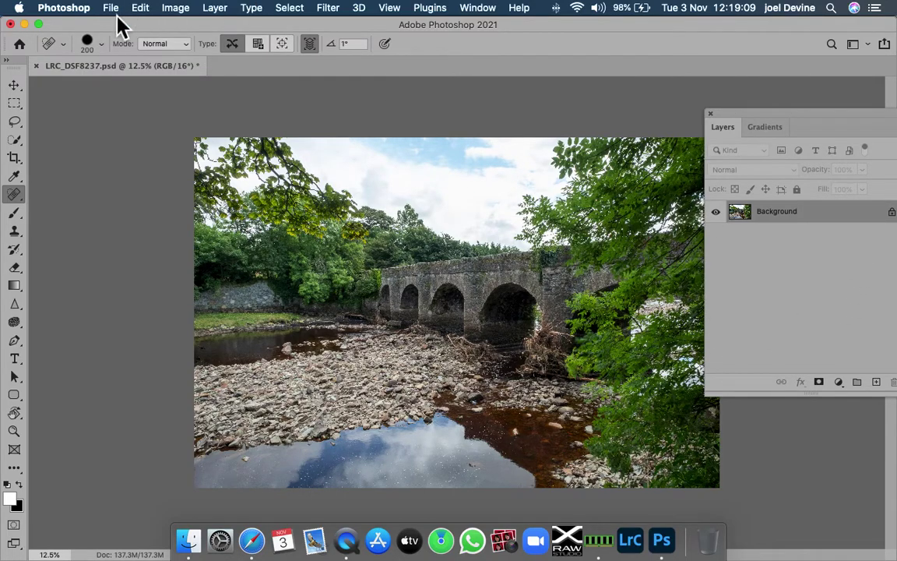
Replace the sky with the blue sky and white clouds preset, using sky brightness 30 and output to New Layers
left_click(143, 11)
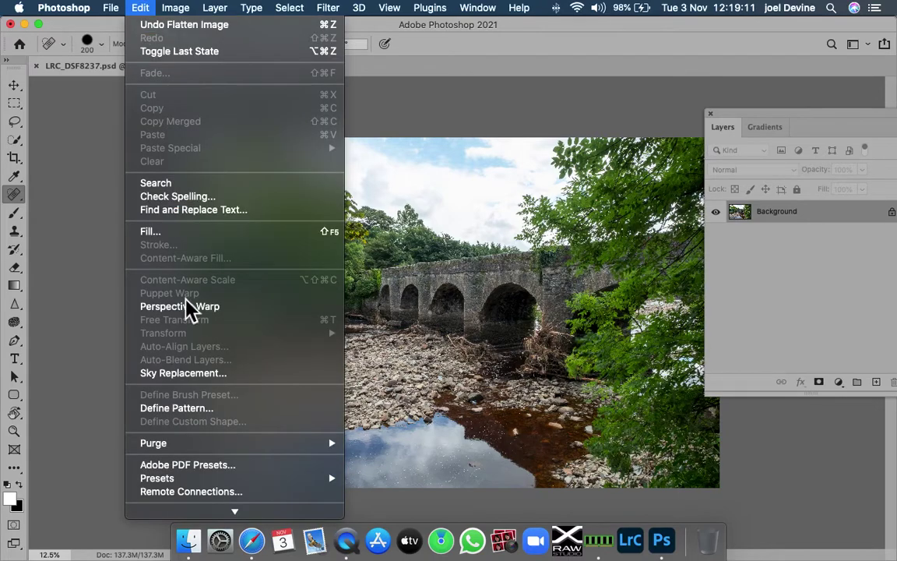
left_click(212, 374)
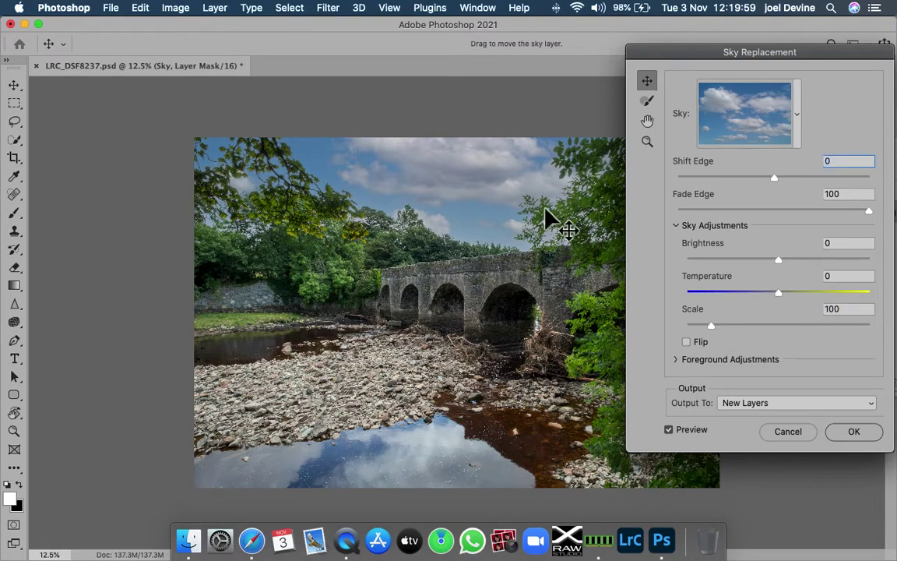
left_click(841, 246)
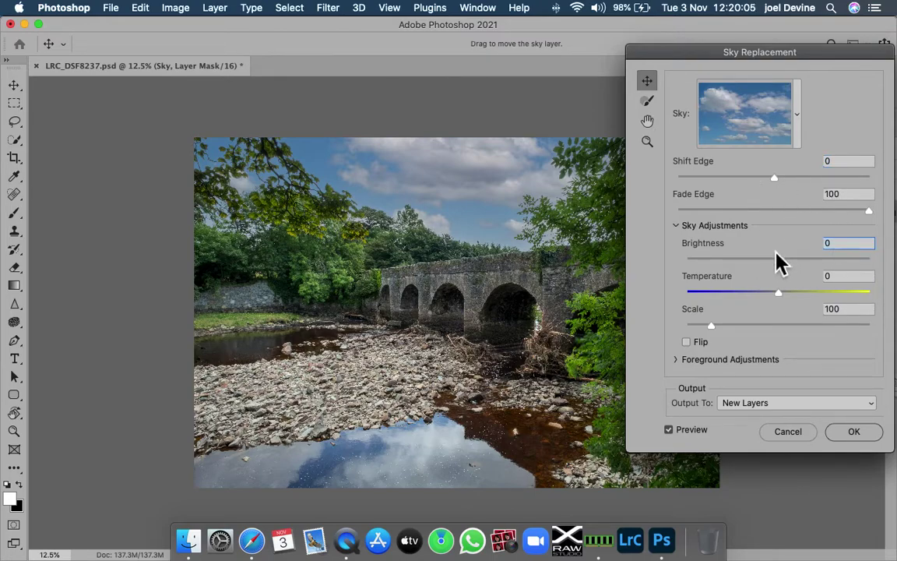
type("30")
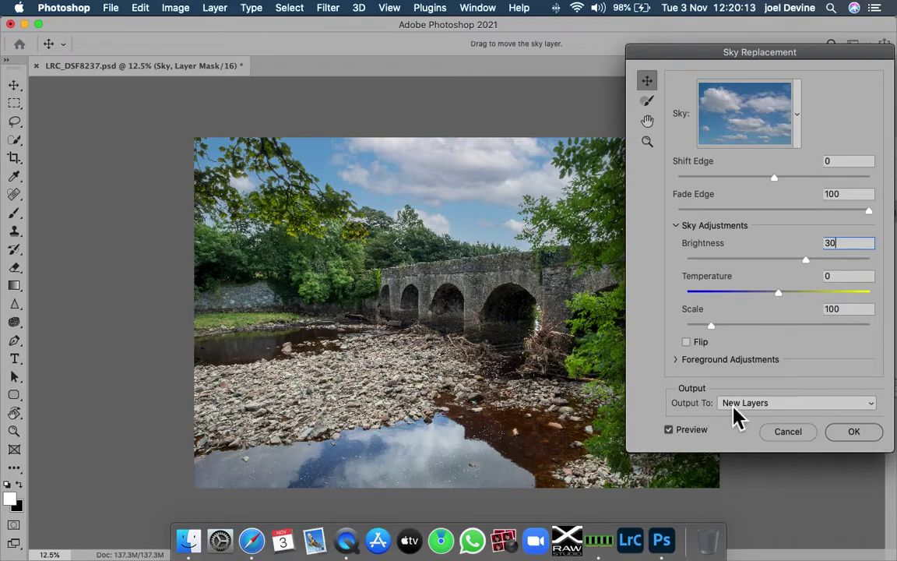
left_click(865, 438)
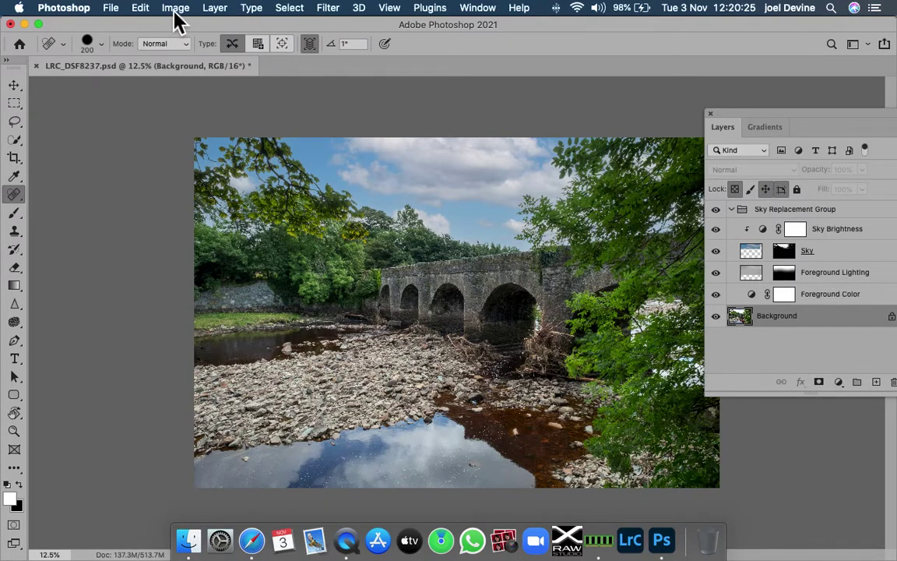
Flatten the sky replacement layers into one image and convert the locked background into an editable layer named Layer 0
left_click(212, 9)
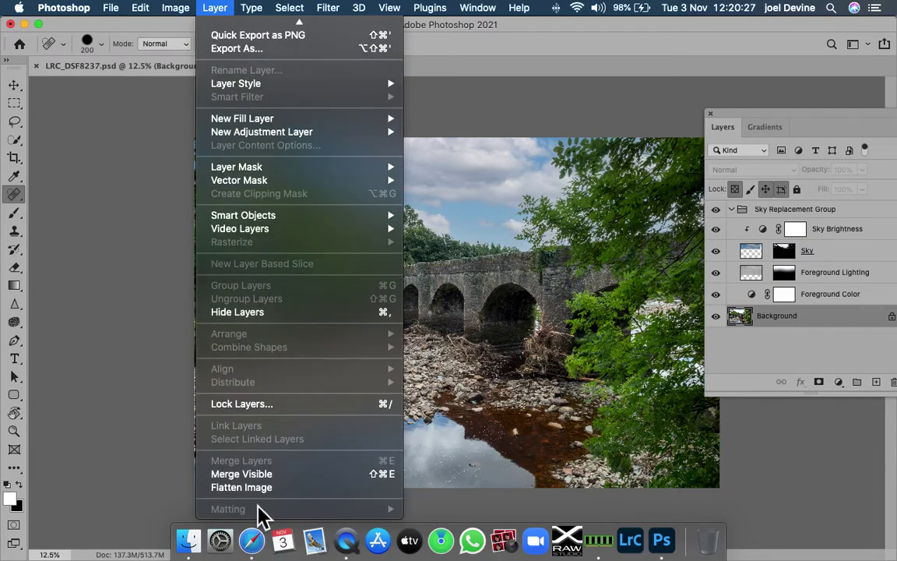
left_click(261, 486)
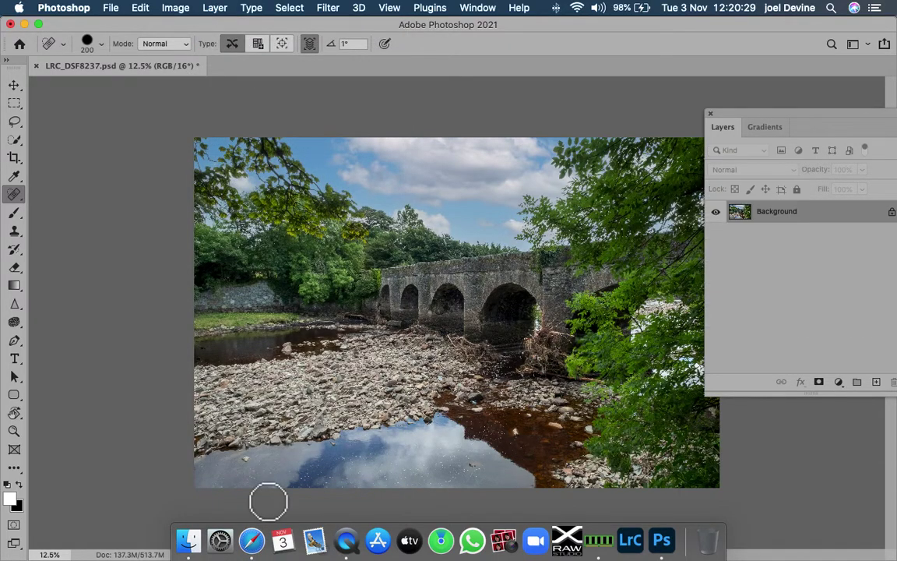
double_click(872, 226)
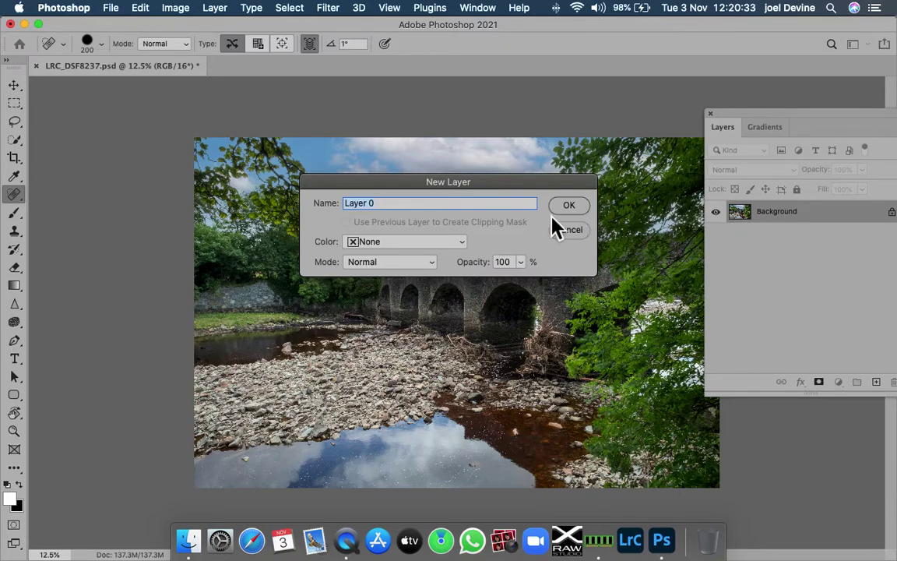
left_click(568, 206)
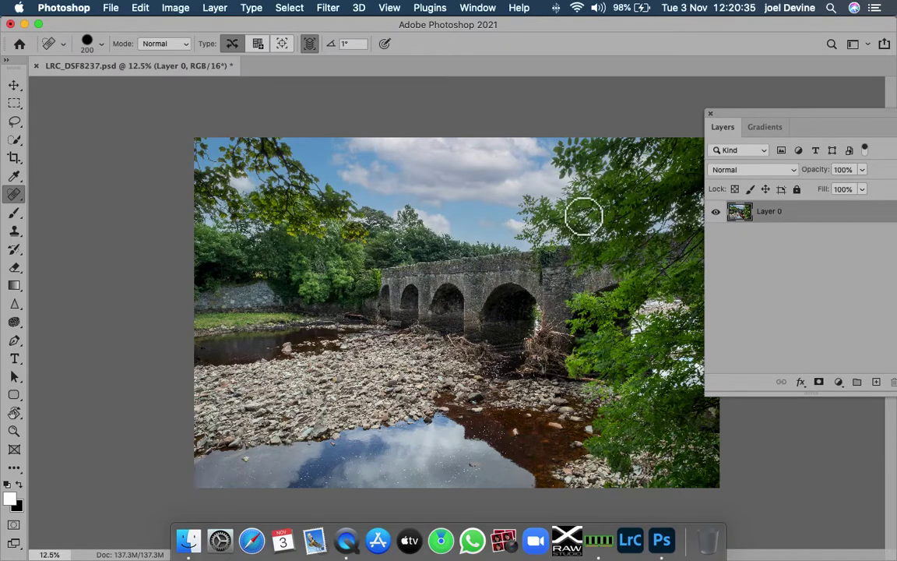
Flip Layer 0 vertically so the water reflection sits at the top of the picture
left_click(143, 11)
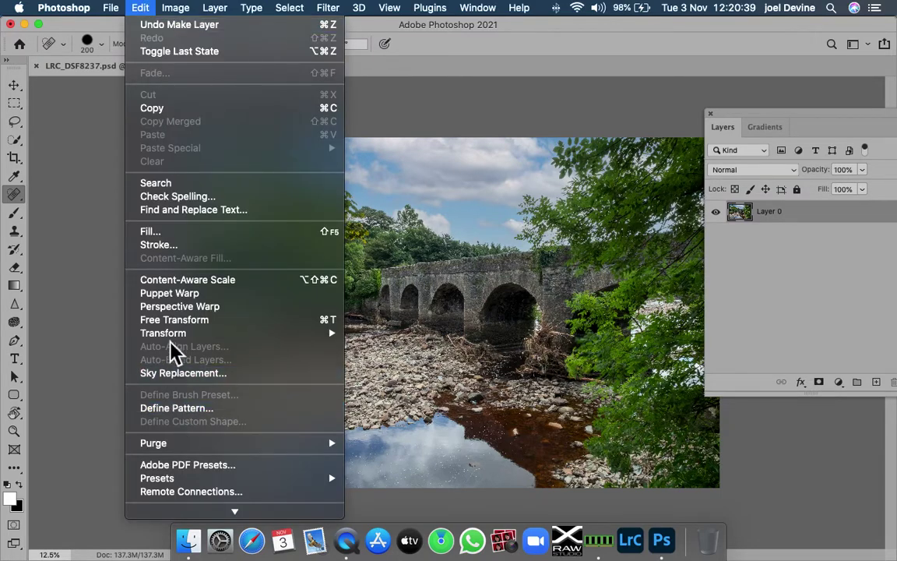
mouse_move(173, 335)
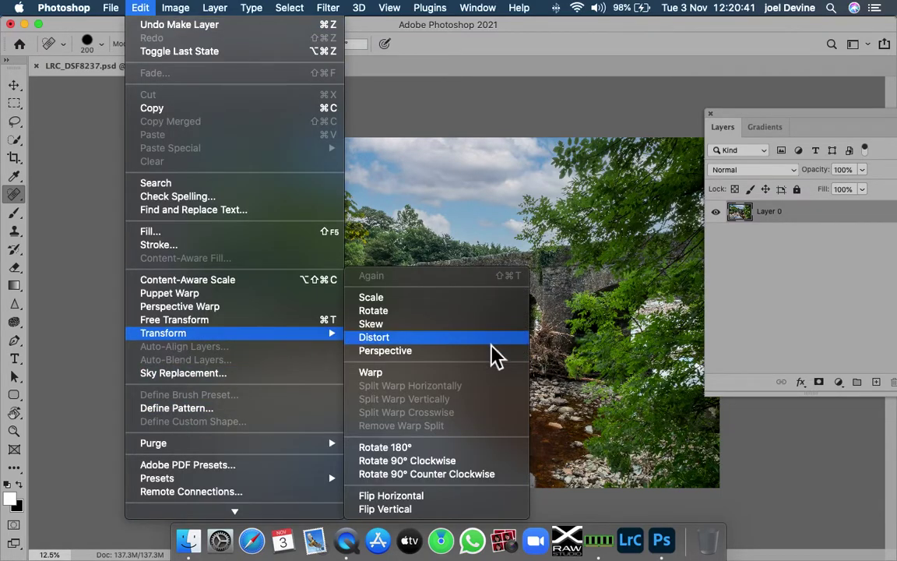
left_click(426, 512)
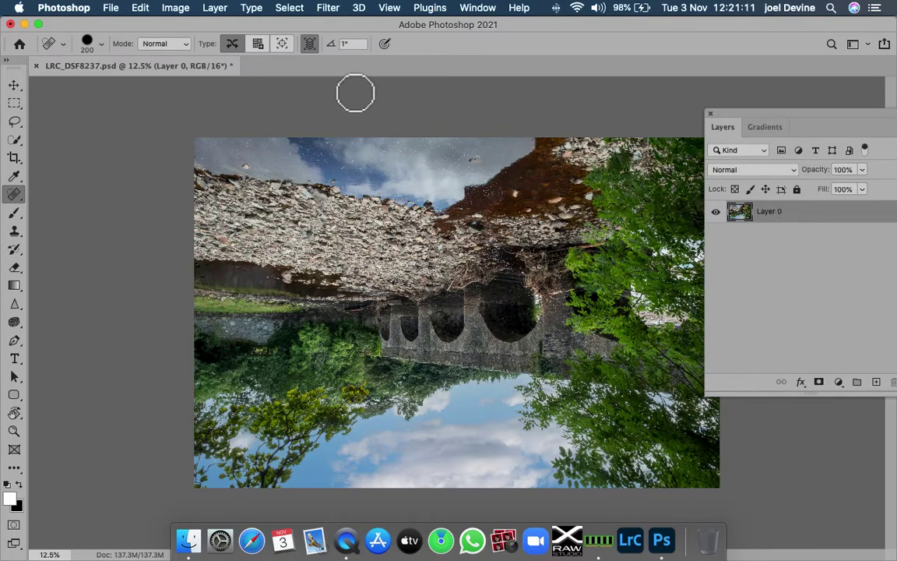
Run Sky Replacement on the upside-down water with brightness 30, reposition the clouds within the reflection, and output to New Layers
left_click(141, 10)
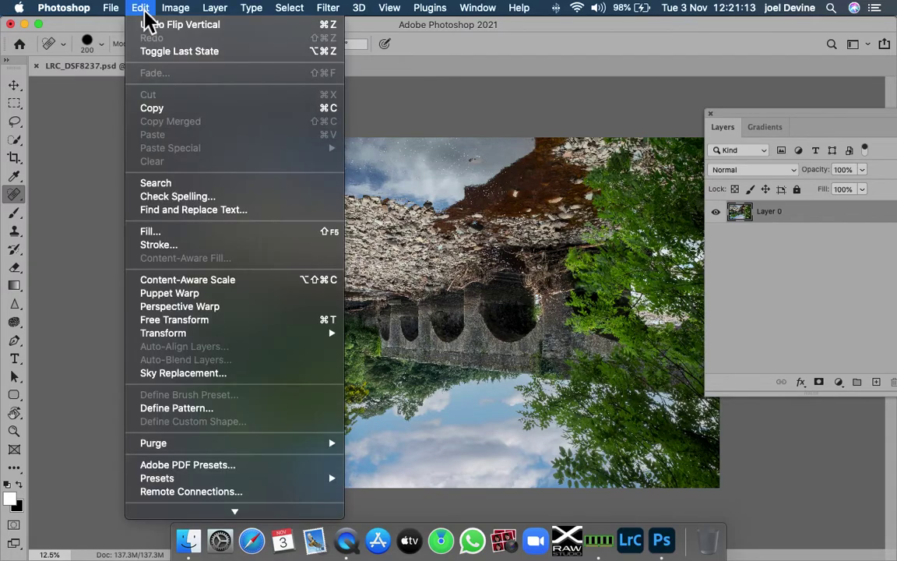
left_click(204, 373)
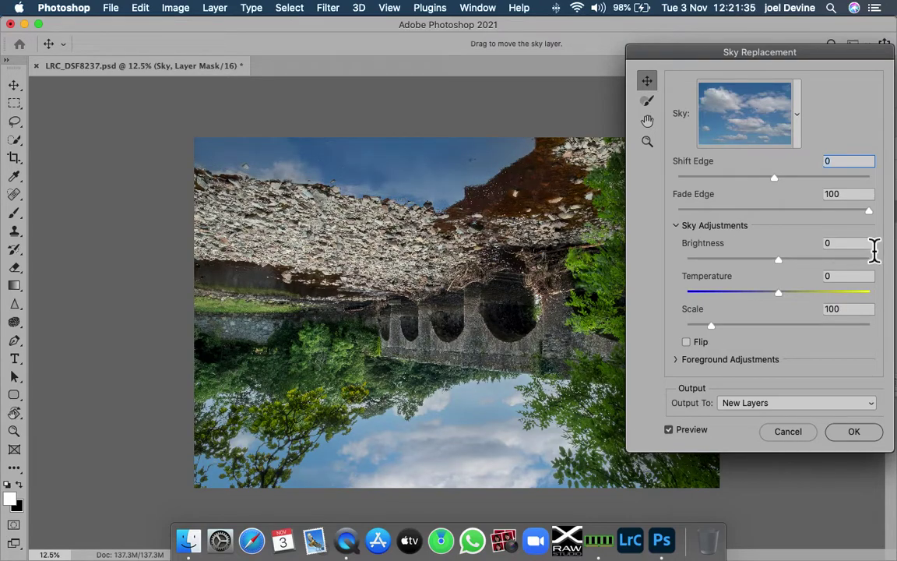
left_click(849, 248)
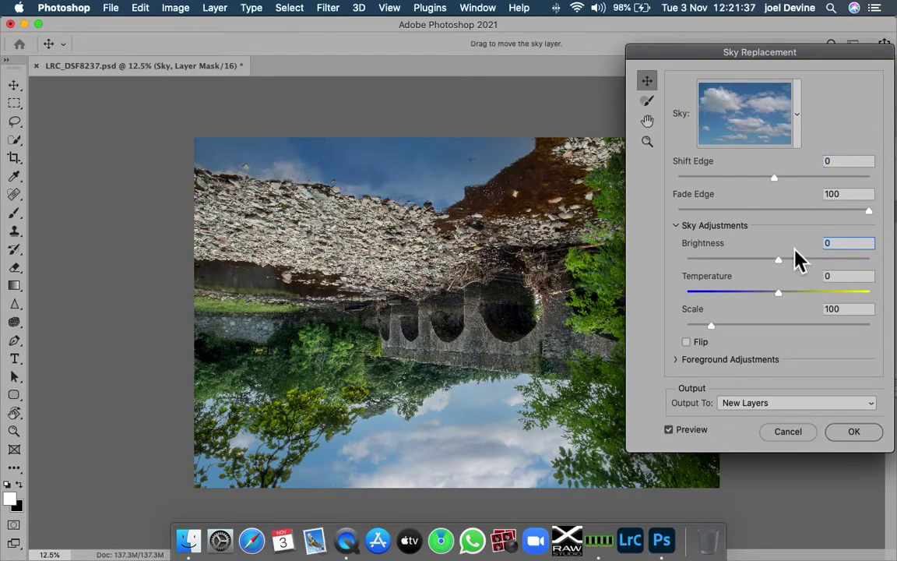
type("30")
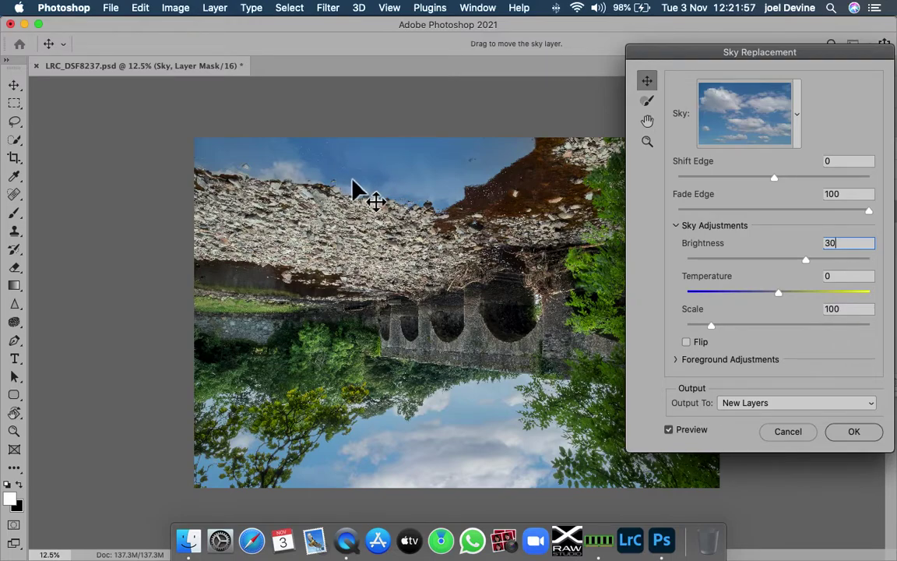
mouse_move(355, 174)
left_mouse_down()
mouse_move(361, 154)
mouse_move(359, 161)
left_mouse_up()
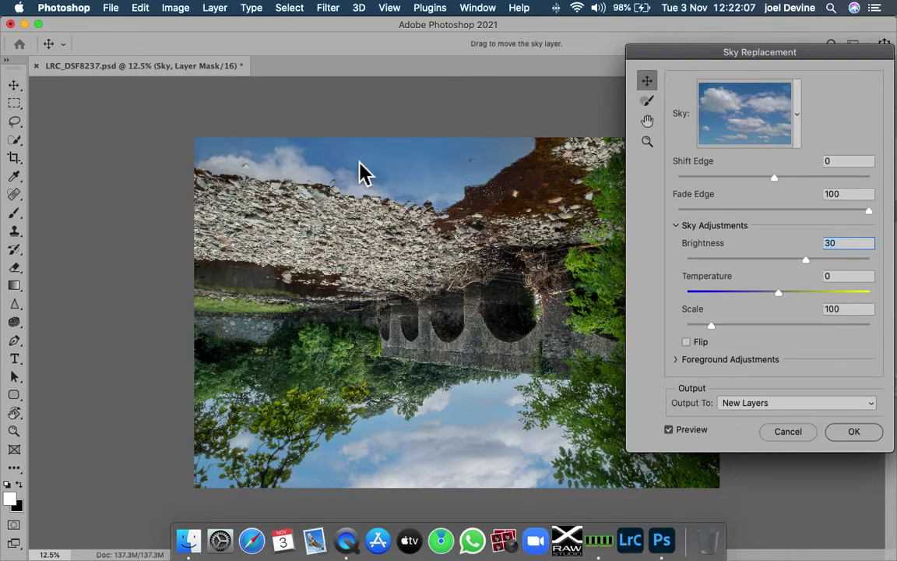
left_click(868, 440)
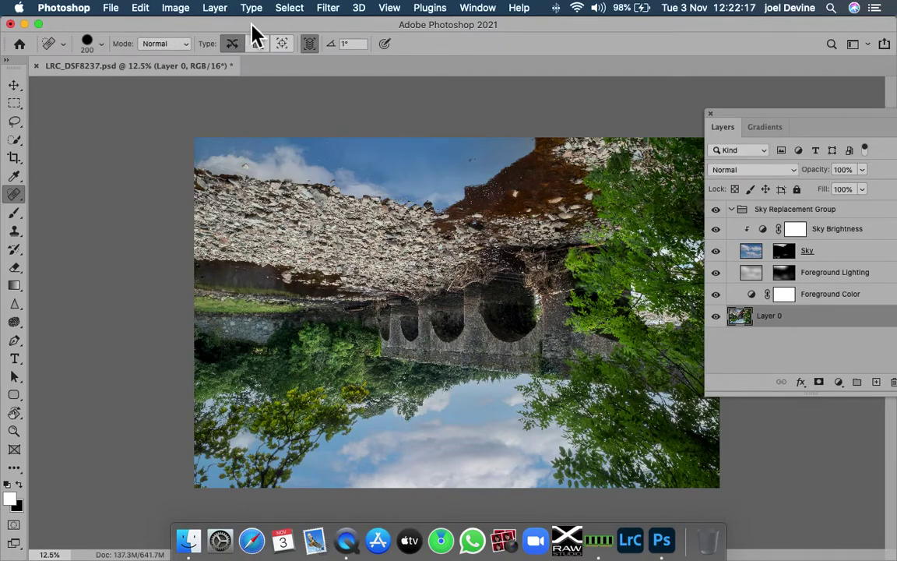
Flatten the image with its new water reflection and unlock the resulting background as Layer 0
left_click(215, 8)
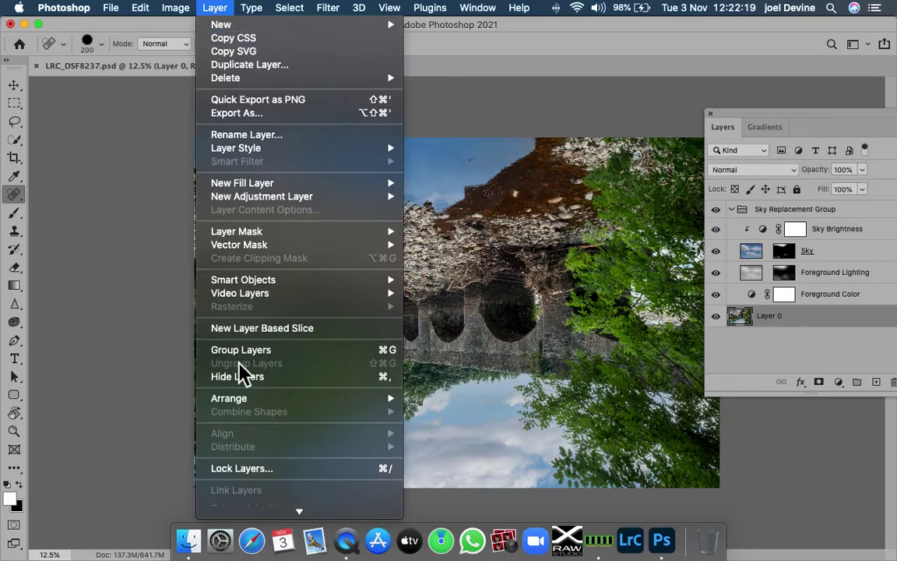
scroll(237, 483, "down", 3)
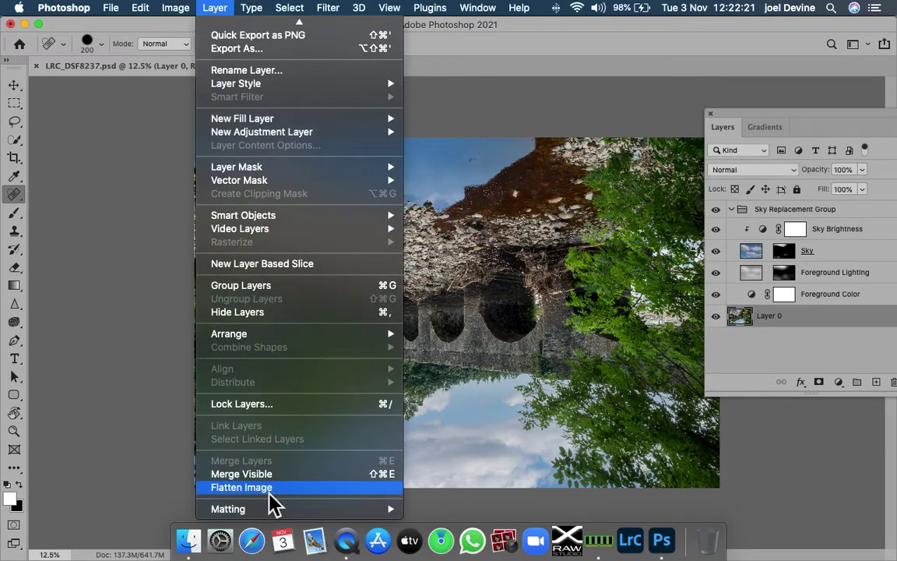
left_click(269, 491)
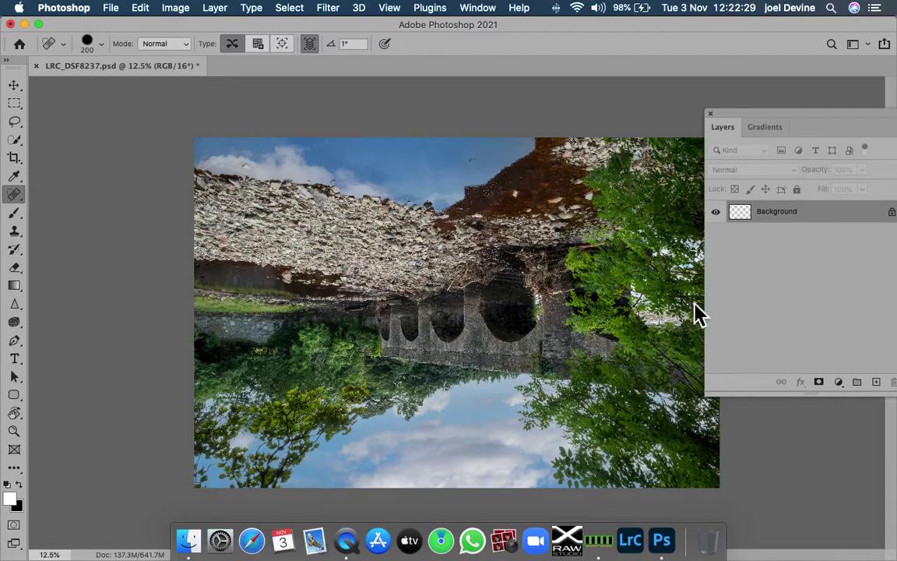
double_click(875, 224)
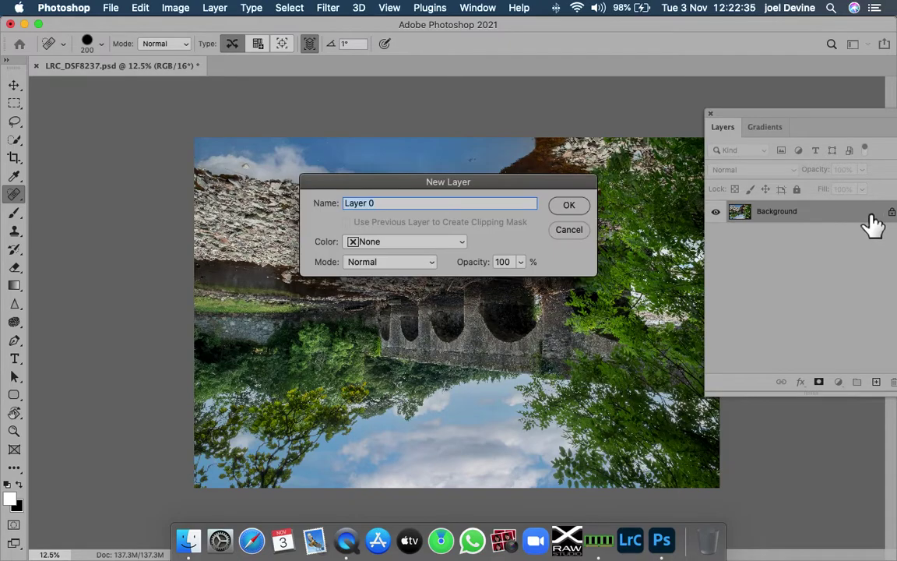
left_click(576, 206)
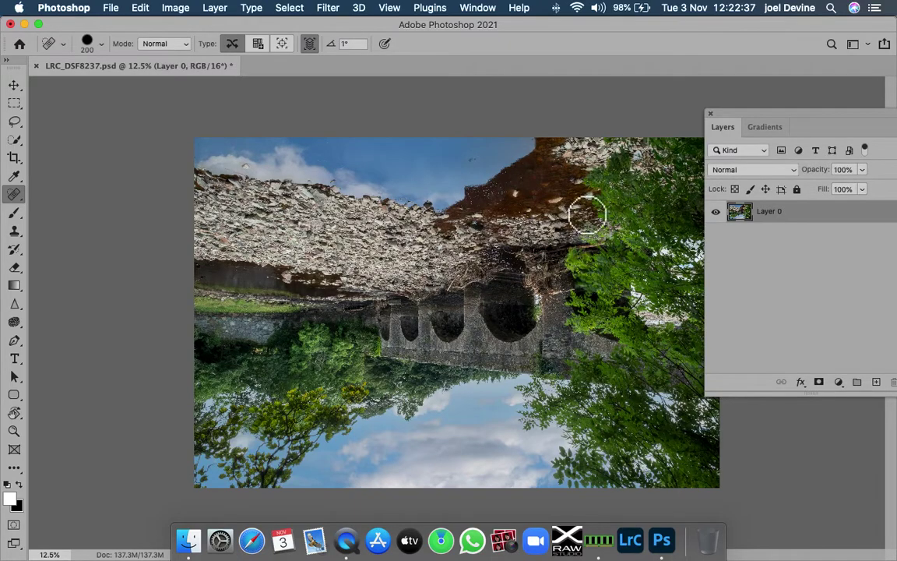
Flip the flattened layer vertically to turn the bridge photo upright again
left_click(179, 11)
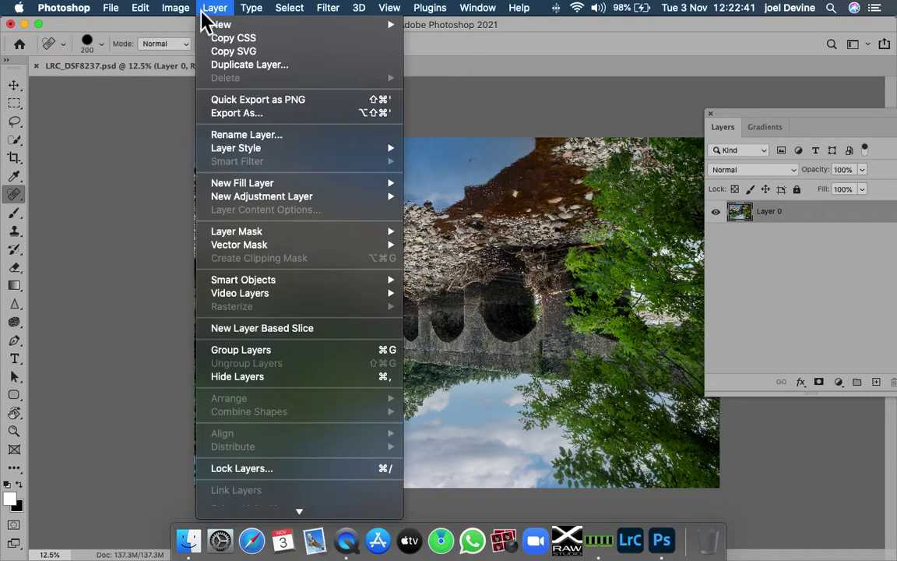
mouse_move(147, 10)
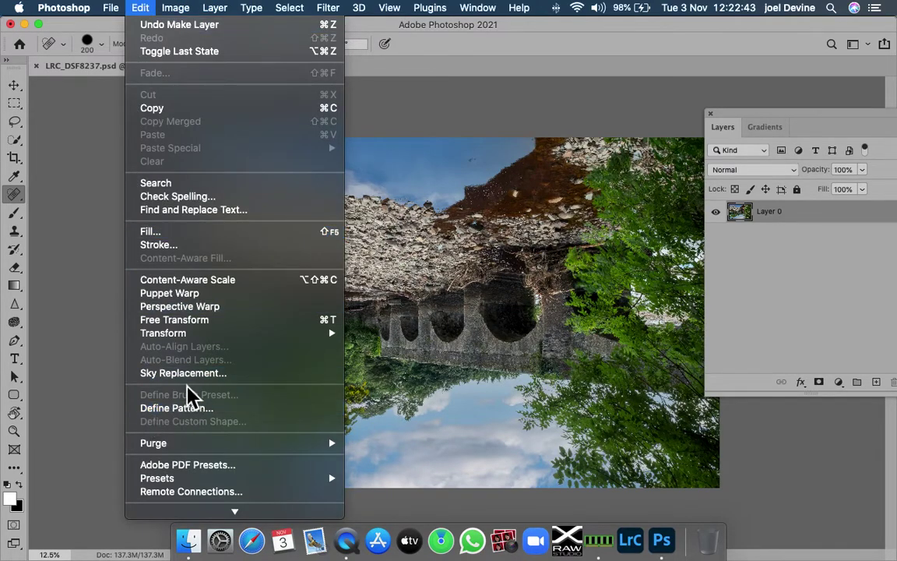
mouse_move(180, 336)
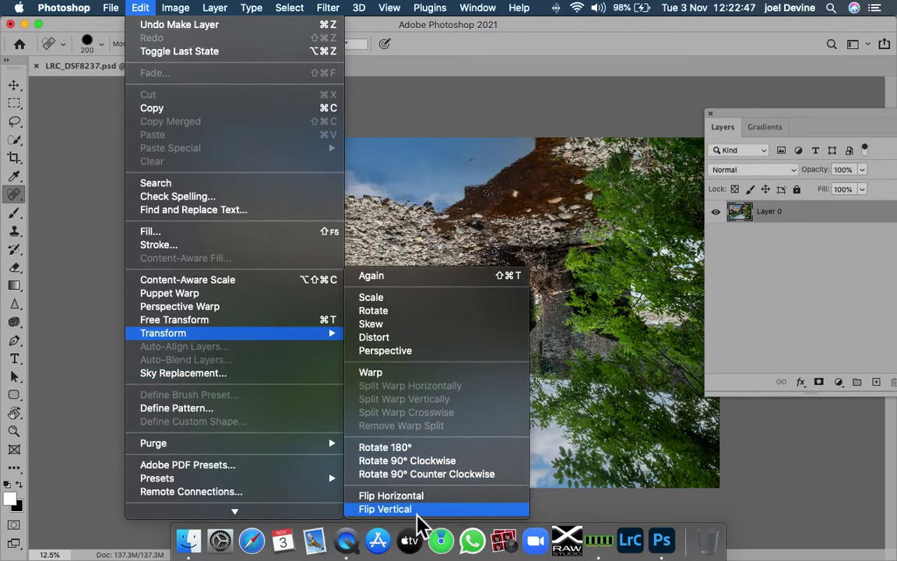
left_click(385, 509)
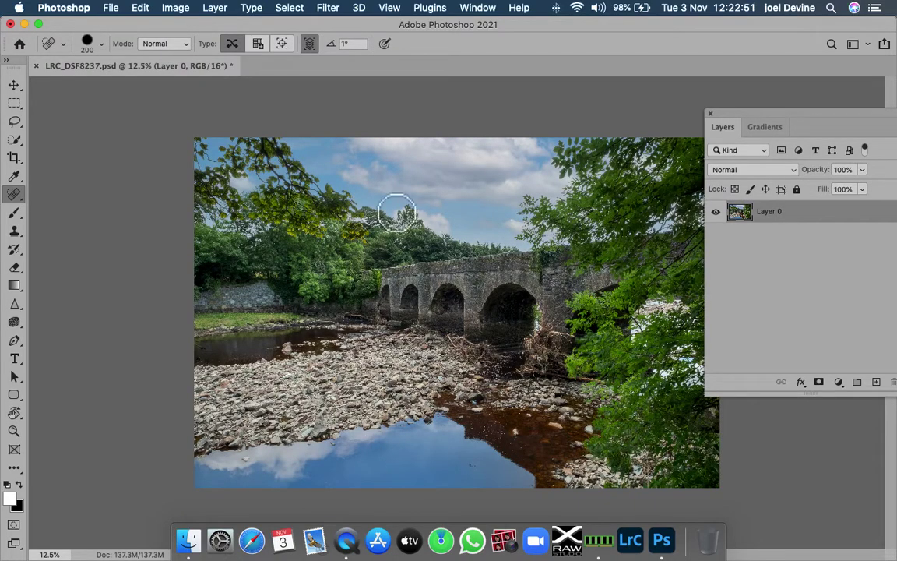
Heal the small bright spot in the water's cloud reflection and minimize the document window
left_click(246, 459)
left_click(24, 25)
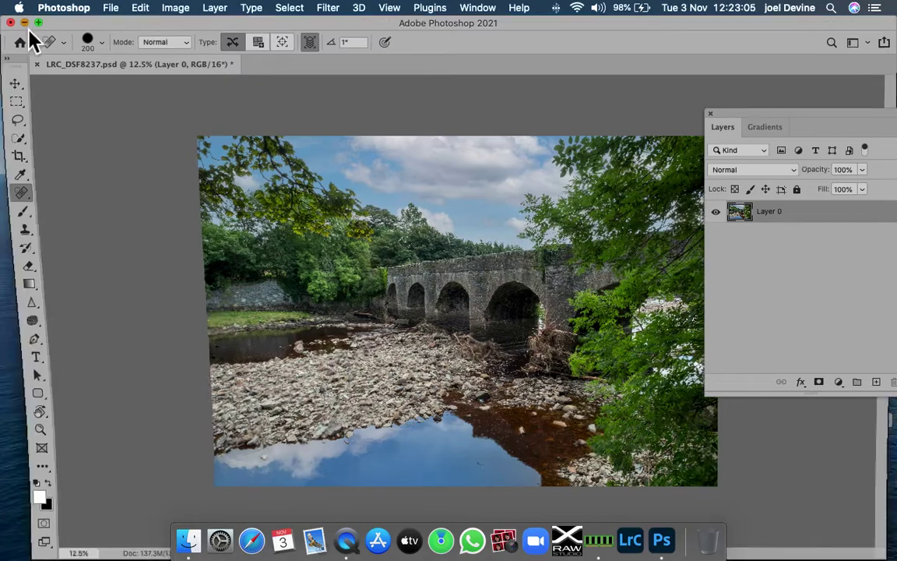